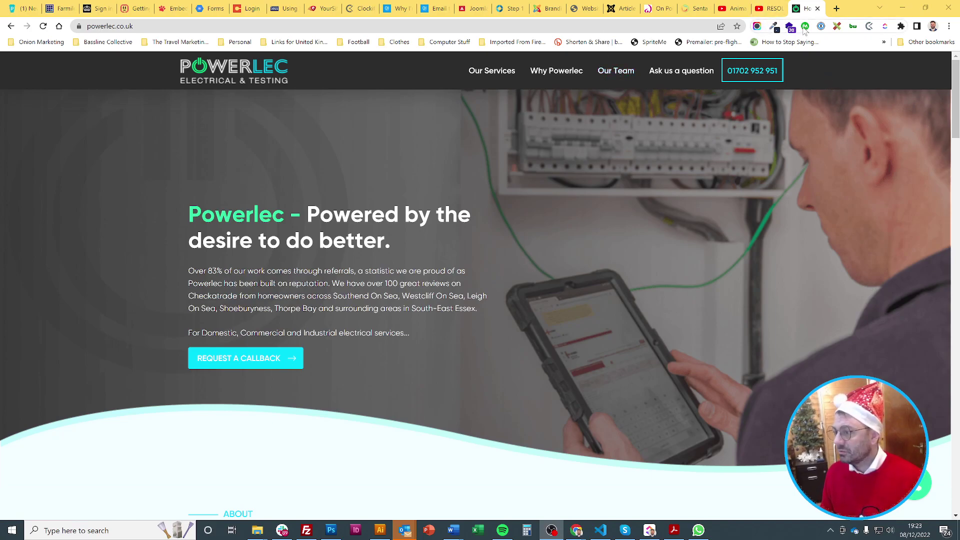
Look over the capture options offered by the Awesome Screenshot and Nimbus Screenshot extensions.
left_click(757, 26)
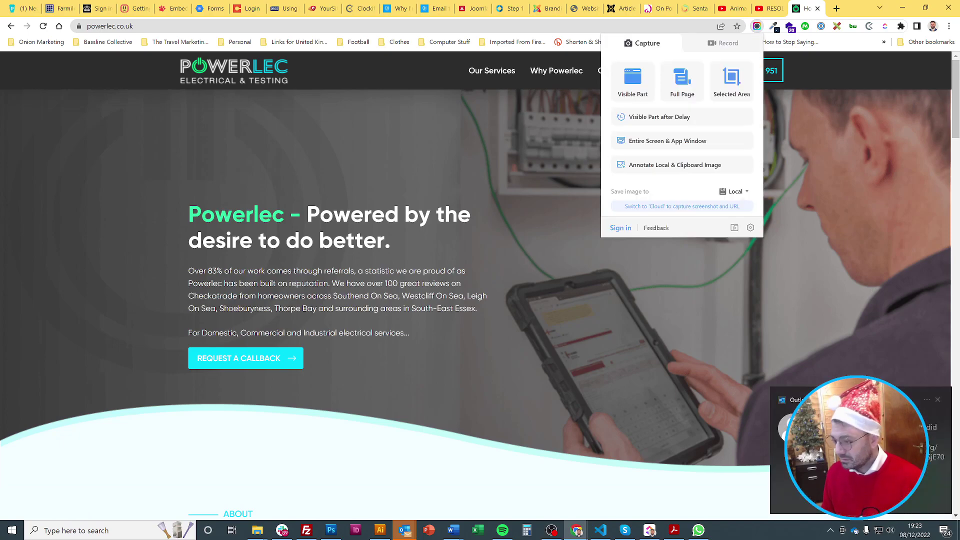
left_click(939, 402)
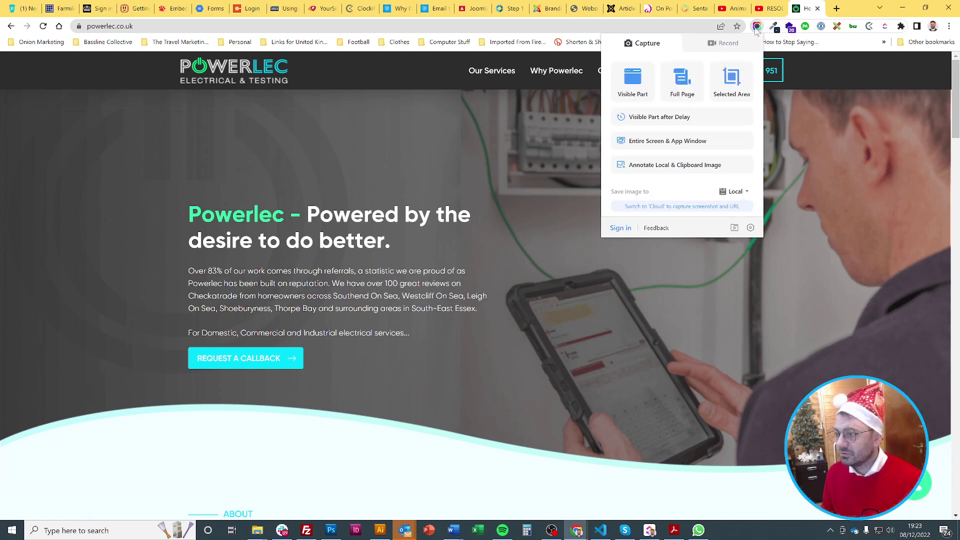
left_click(538, 182)
right_click(539, 182)
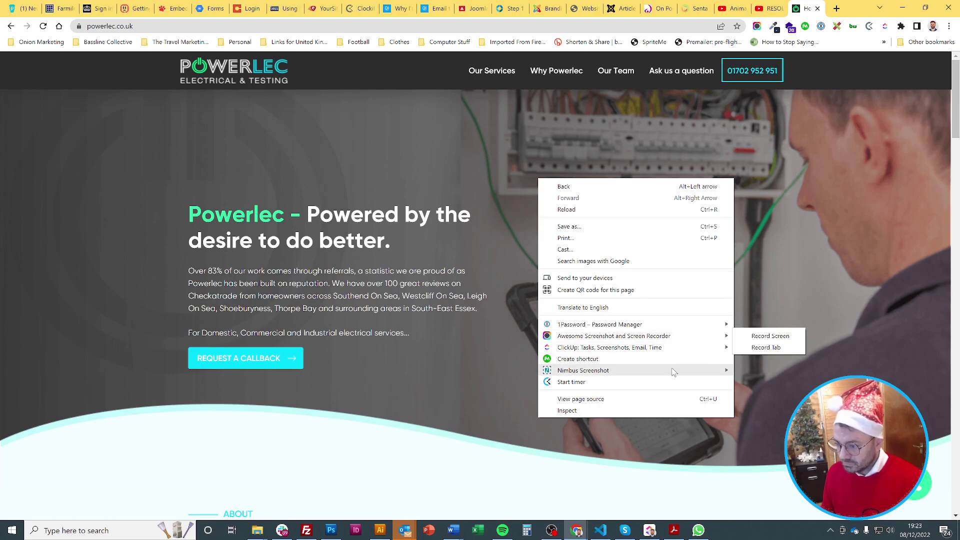
mouse_move(673, 372)
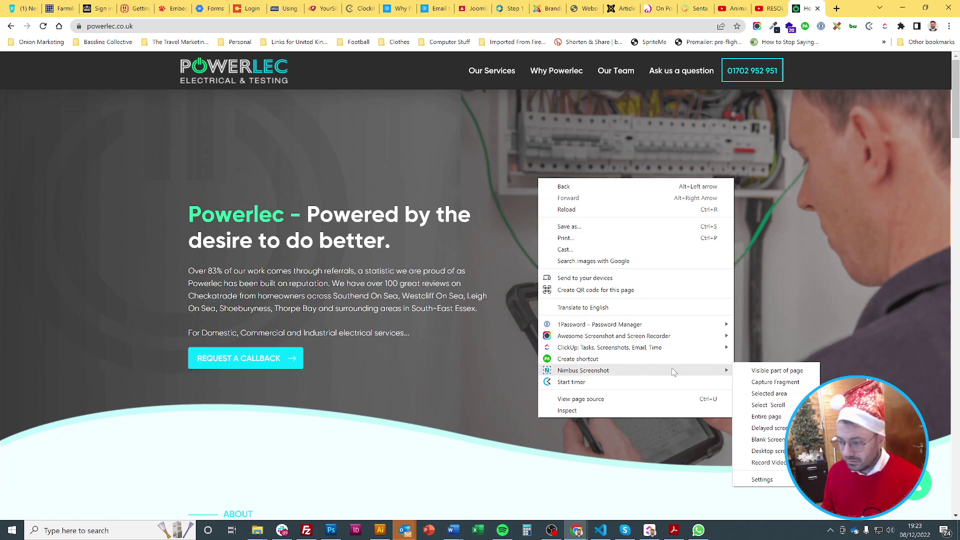
left_click(371, 380)
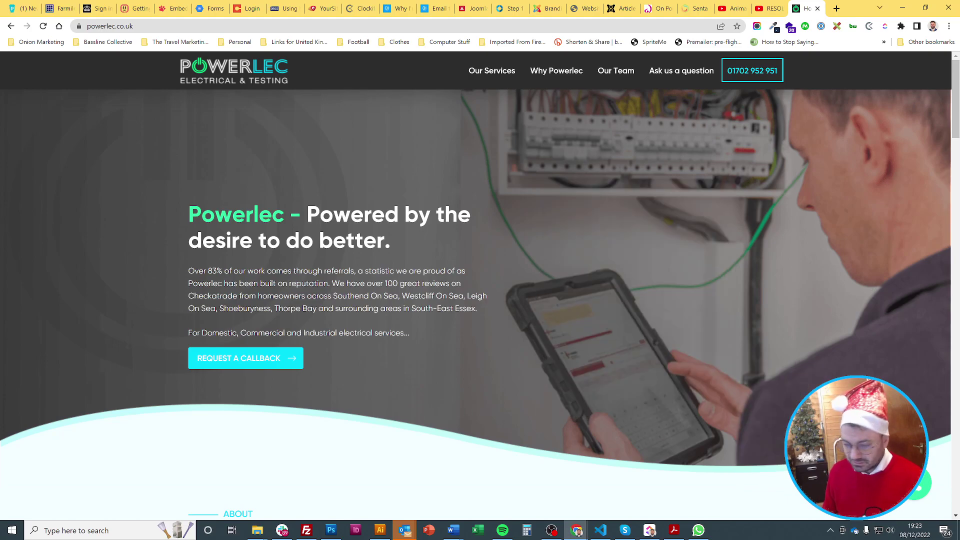
Examine how the fixed header and floating call button behave on the Powerlec home page.
scroll(793, 315, "down", 3)
scroll(790, 315, "down", 3)
scroll(787, 308, "up", 5)
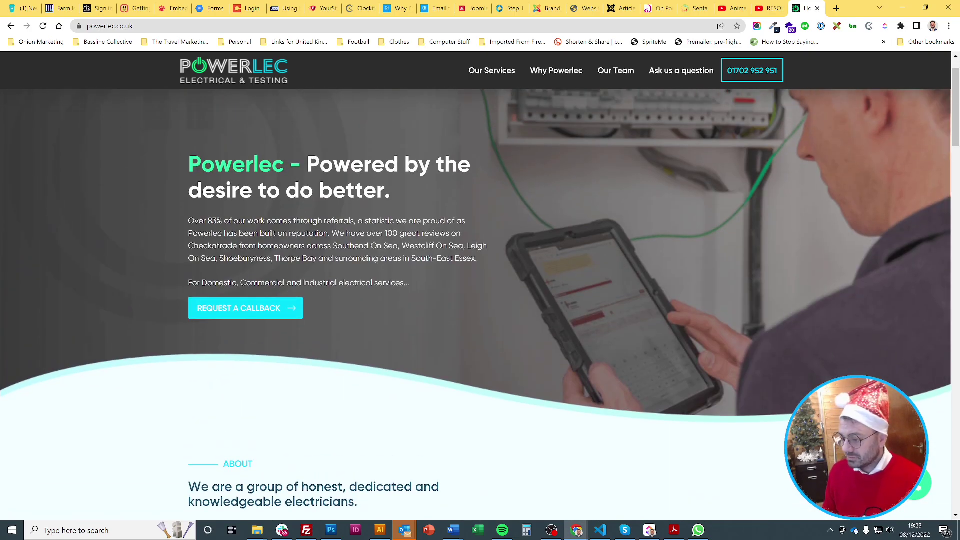
left_click(920, 485)
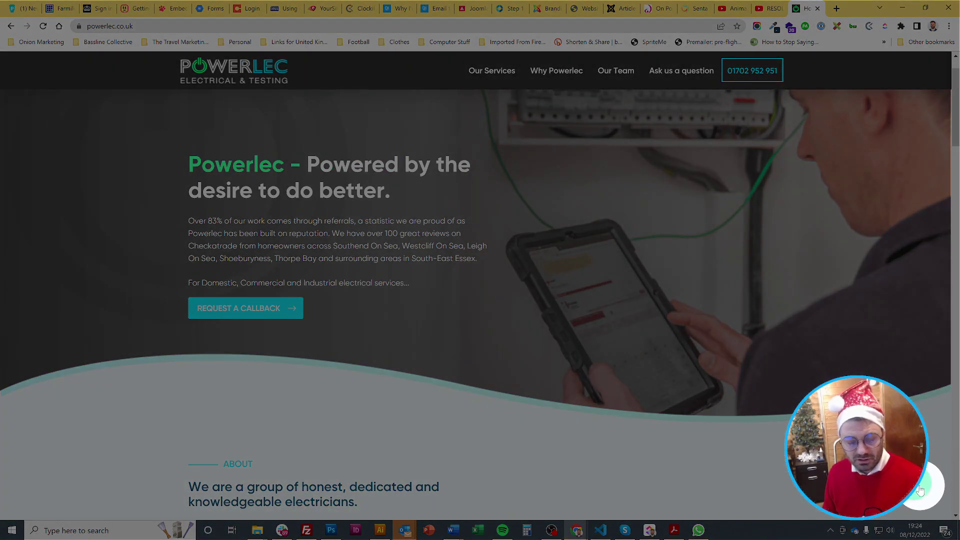
scroll(733, 244, "down", 10)
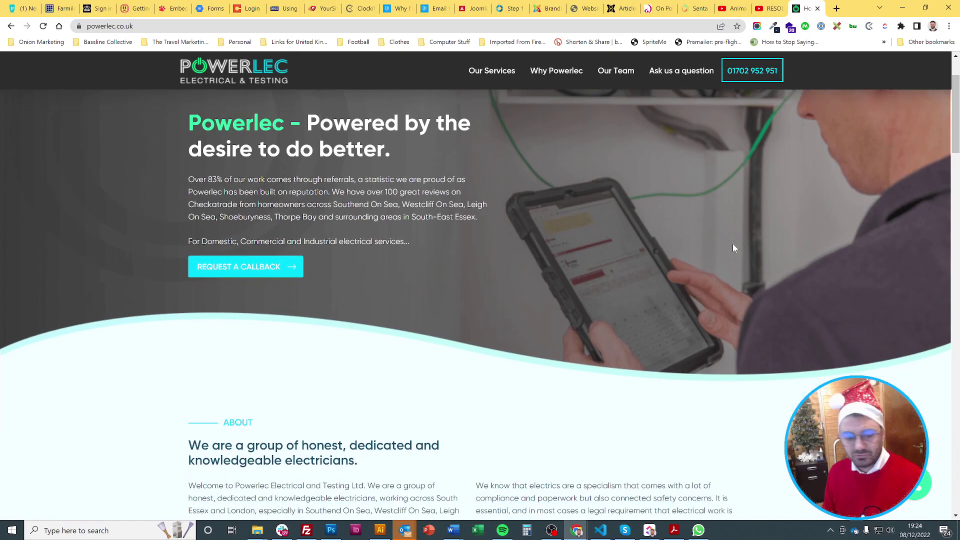
scroll(727, 248, "up", 10)
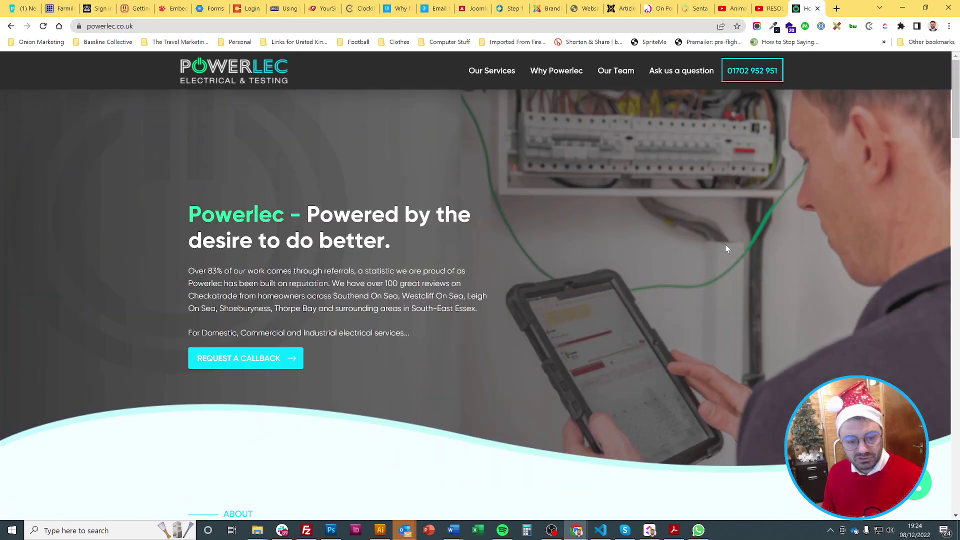
Capture the entire Powerlec home page with Nimbus Screenshot.
right_click(582, 260)
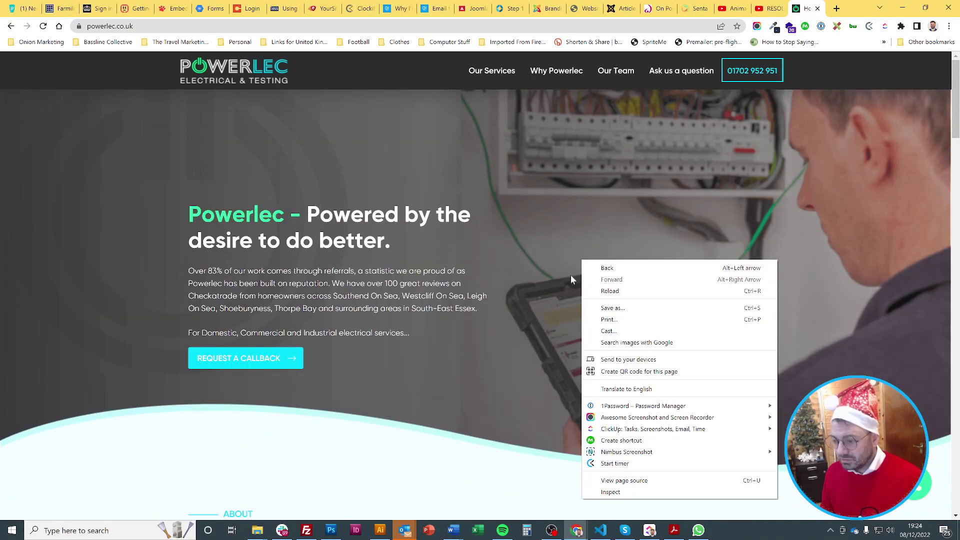
key("Escape")
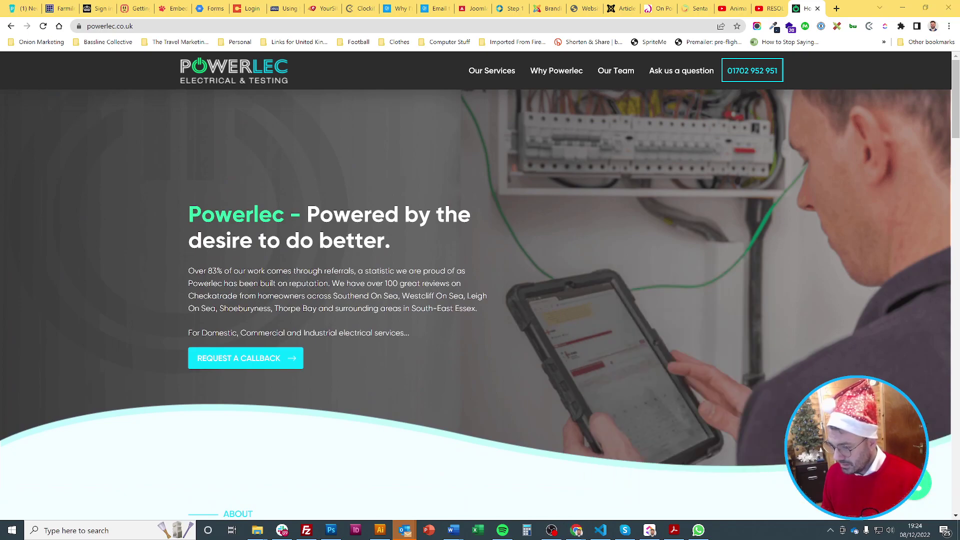
right_click(527, 78)
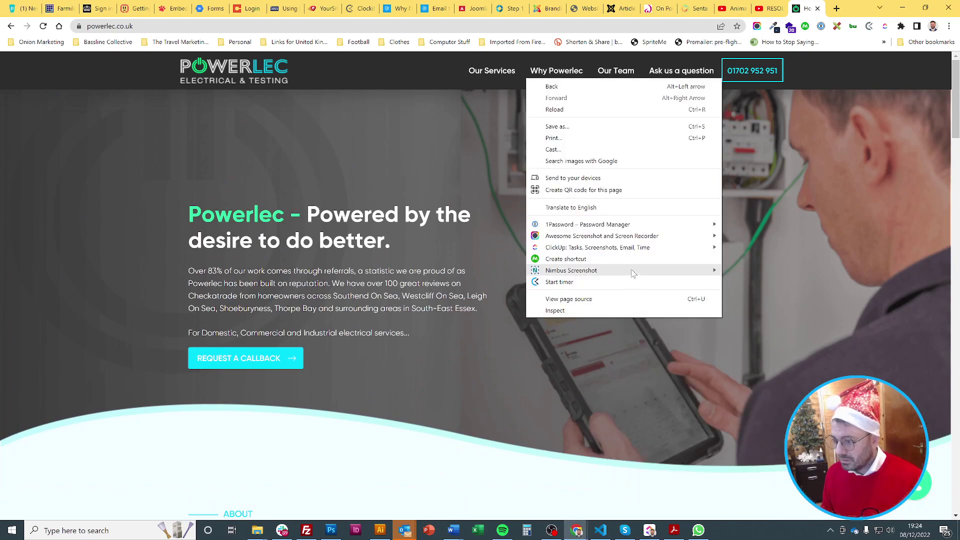
mouse_move(636, 273)
left_click(769, 308)
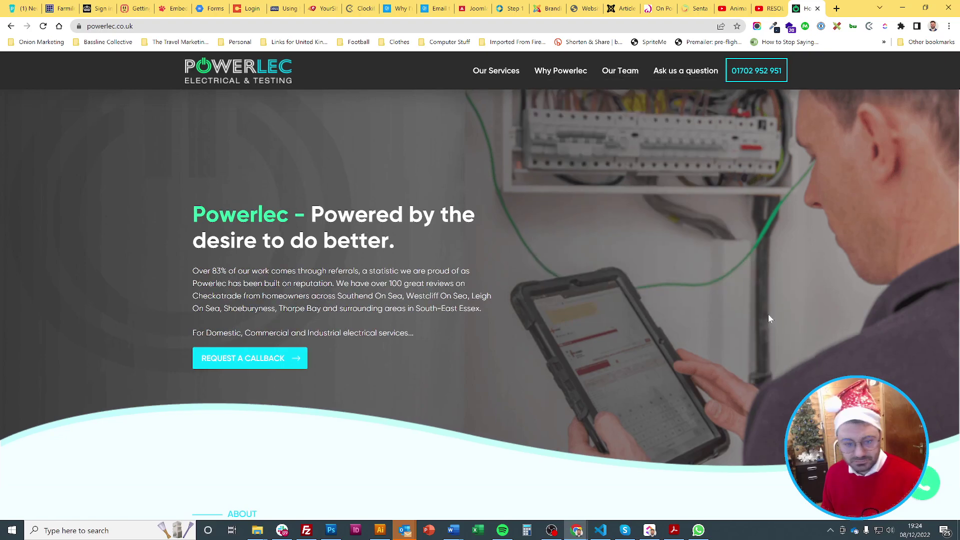
scroll(684, 237, "down", 10)
scroll(626, 238, "down", 8)
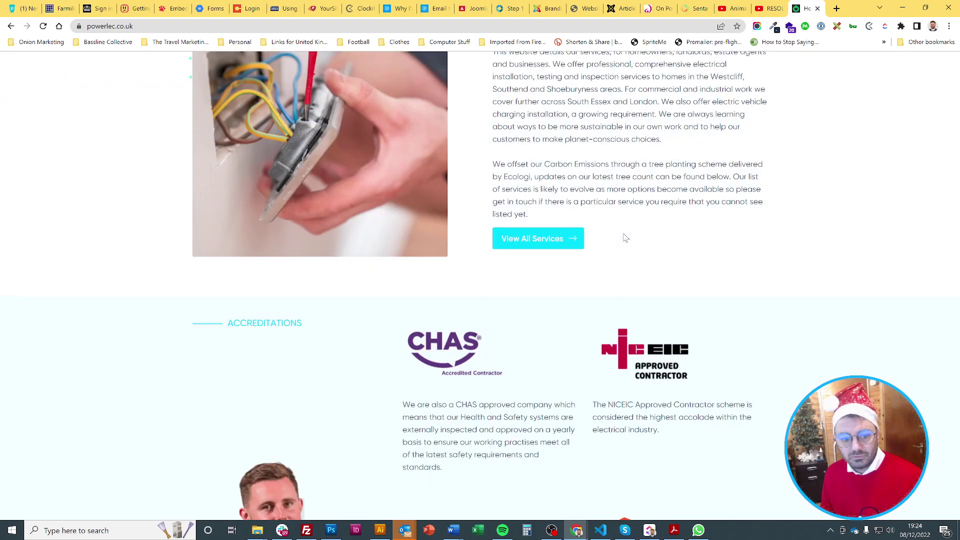
scroll(625, 238, "down", 9)
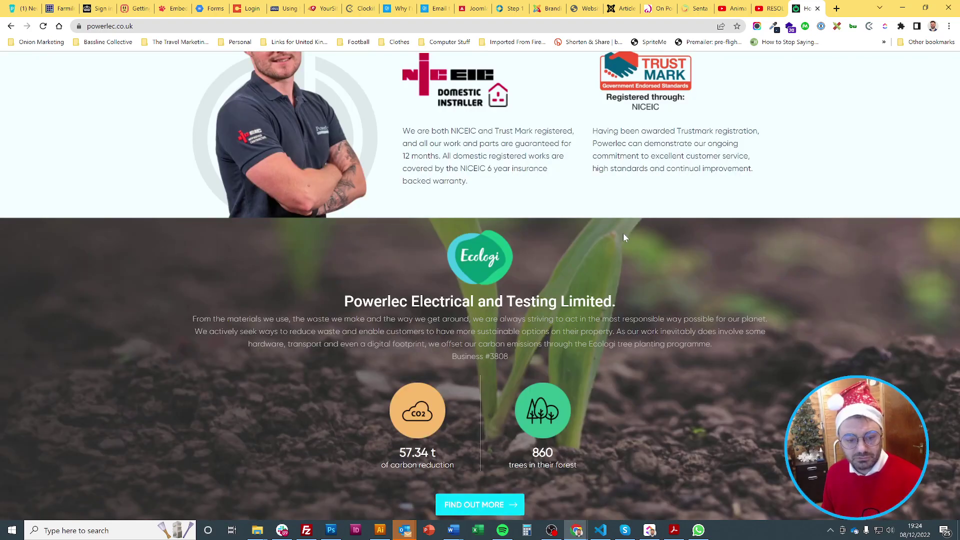
scroll(624, 233, "down", 8)
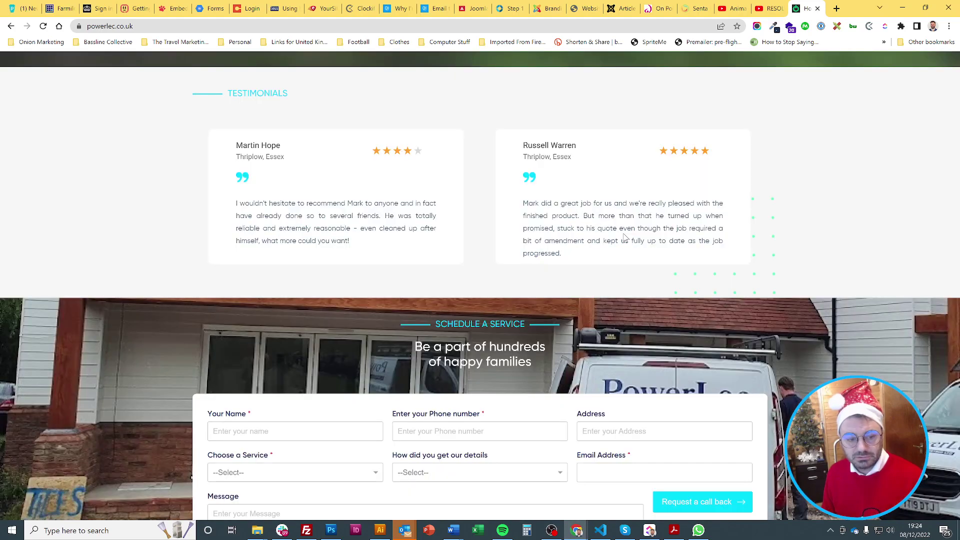
scroll(626, 238, "down", 7)
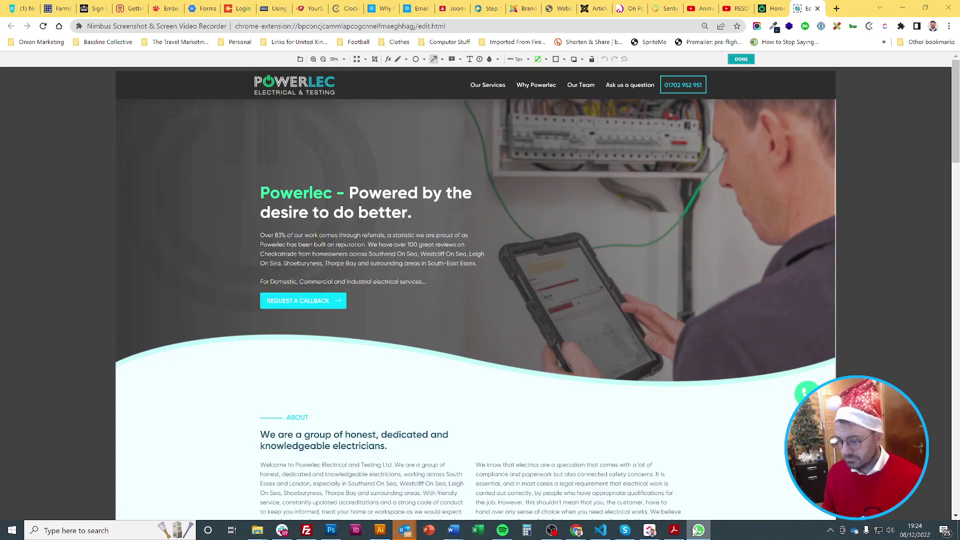
Close the WhatsApp application.
right_click(699, 530)
left_click(701, 507)
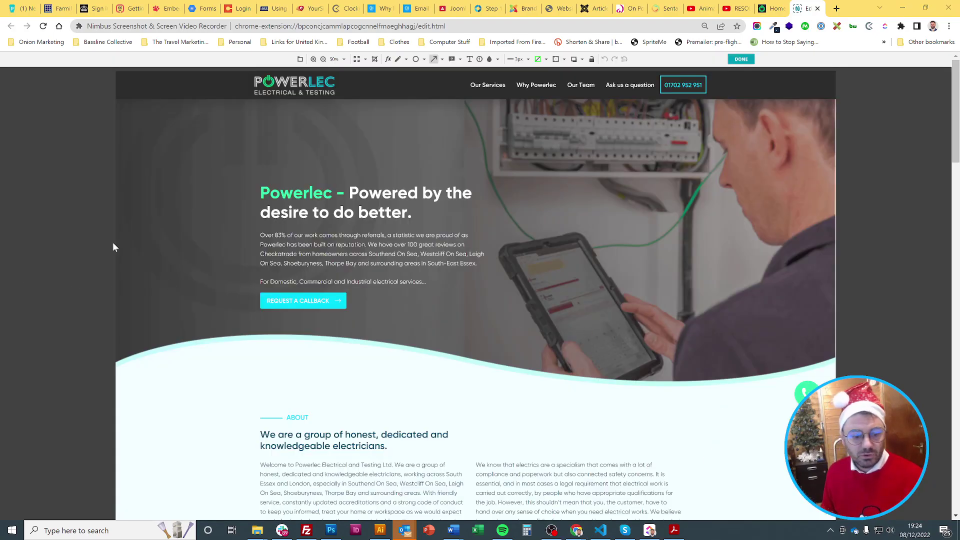
Review the full-page capture in the Nimbus editor for rendering of every section, and close the editor without saving.
scroll(556, 194, "down", 7)
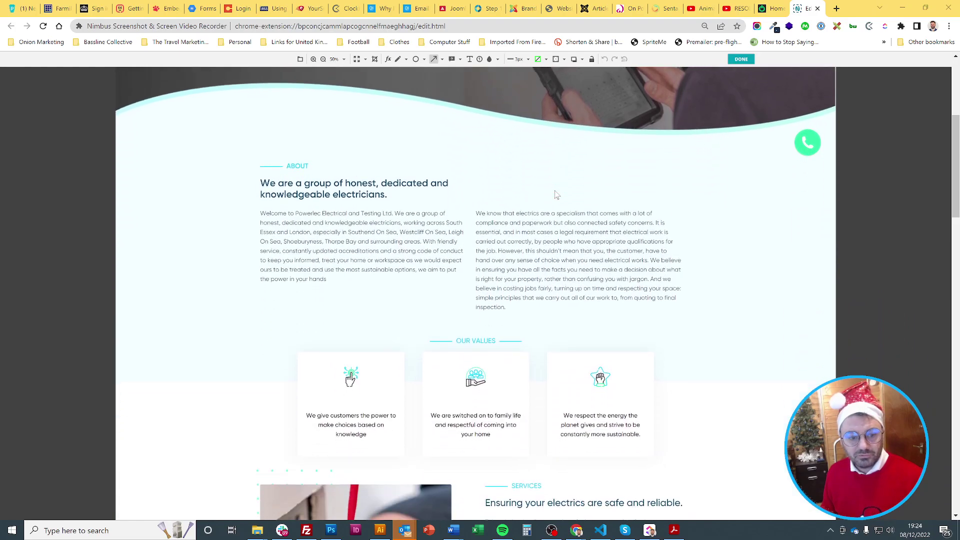
scroll(557, 195, "down", 20)
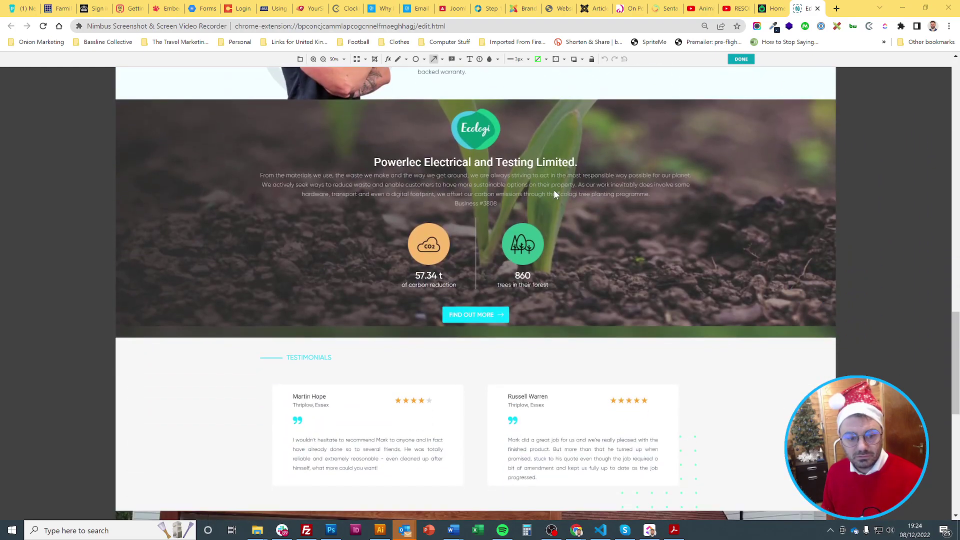
scroll(566, 198, "down", 2)
scroll(565, 196, "up", 20)
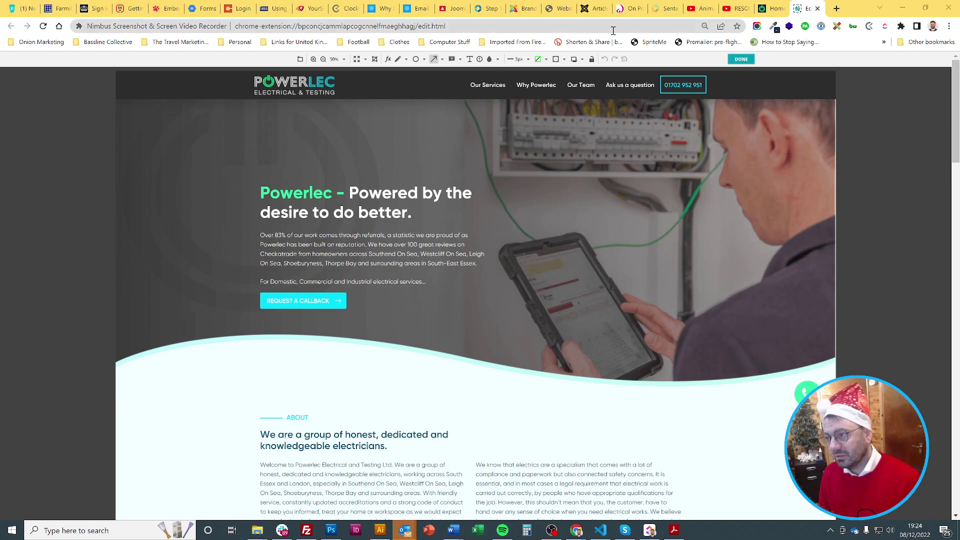
left_click(817, 8)
scroll(515, 295, "up", 10)
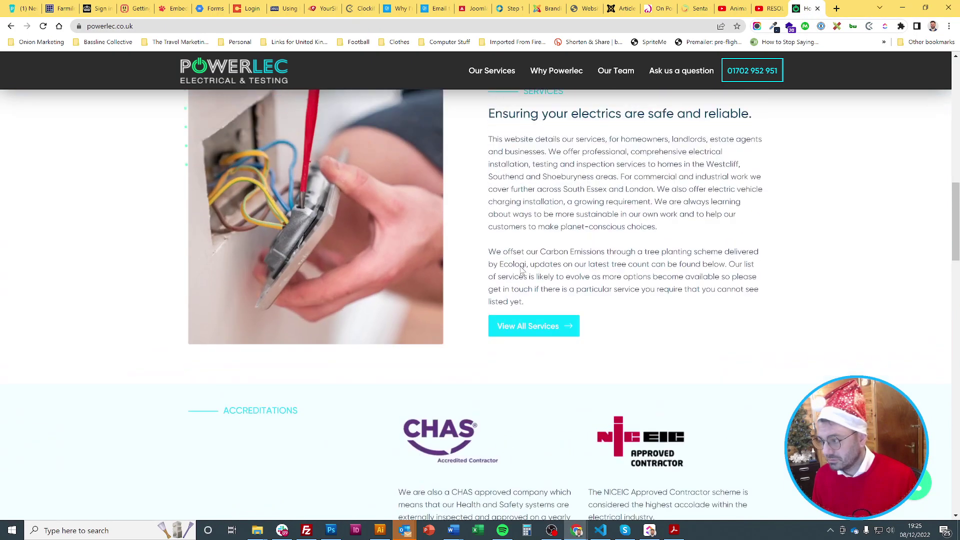
scroll(520, 270, "up", 8)
right_click(144, 204)
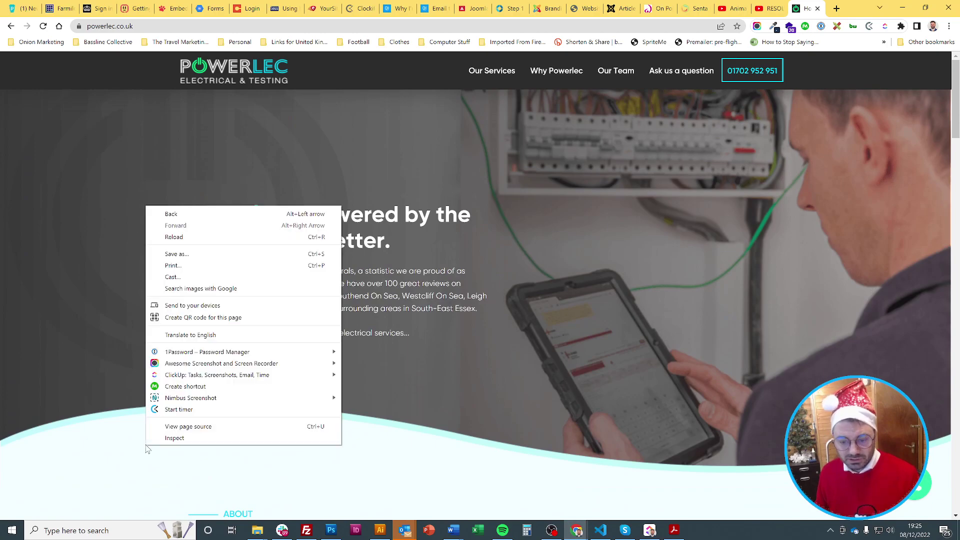
left_click(126, 431)
right_click(122, 404)
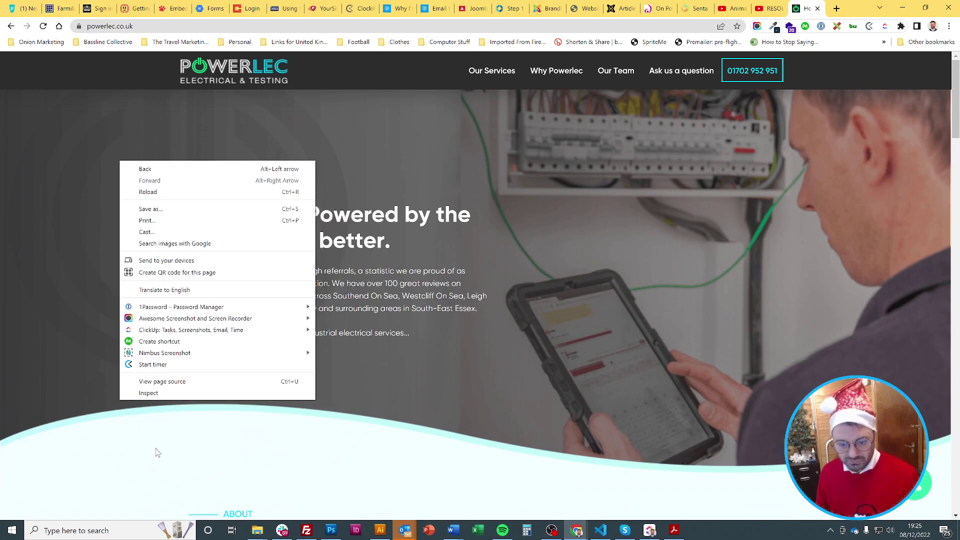
key("ctrl")
key("ctrl")
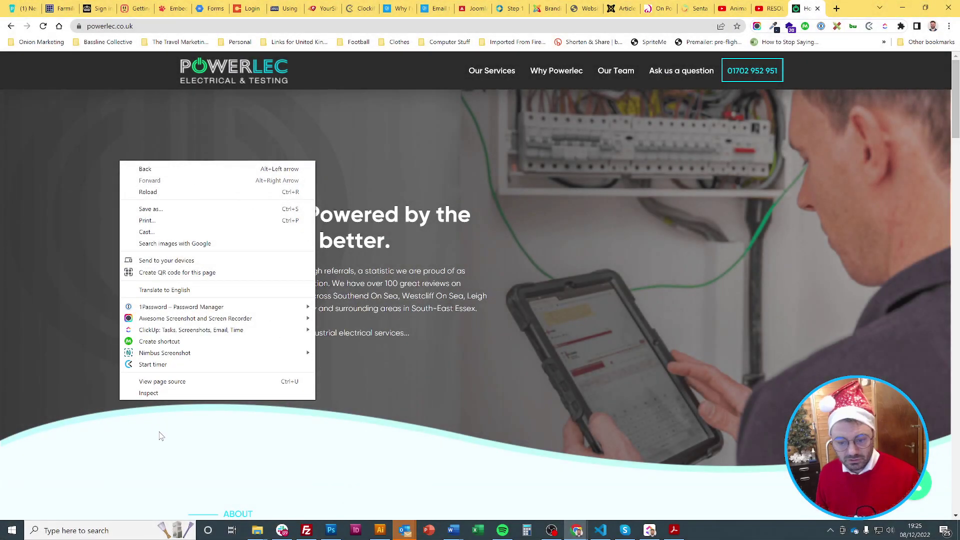
left_click(160, 436)
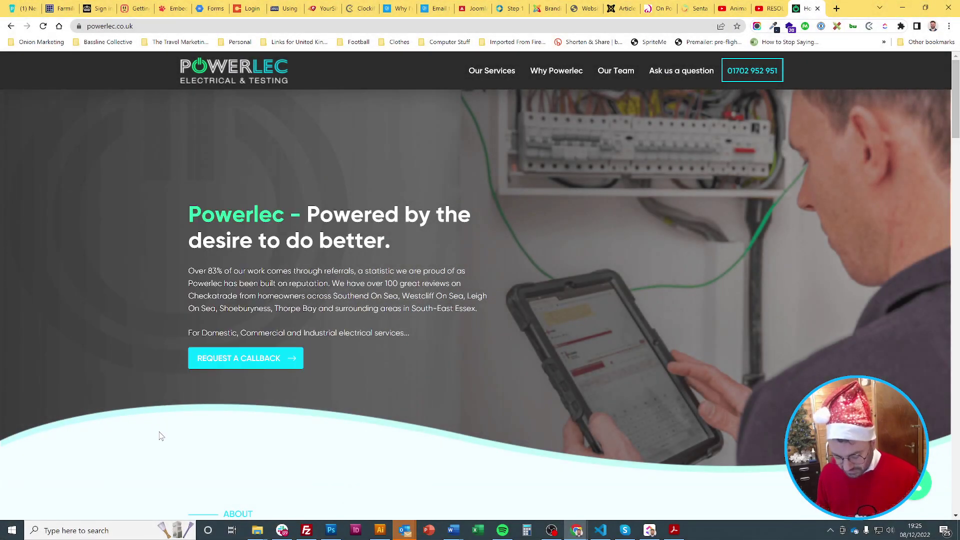
Run the developer tools command "Capture full size screenshot" on the Powerlec home page and save it as powerlec.co.uk_.png.
key("ctrl+shift+i")
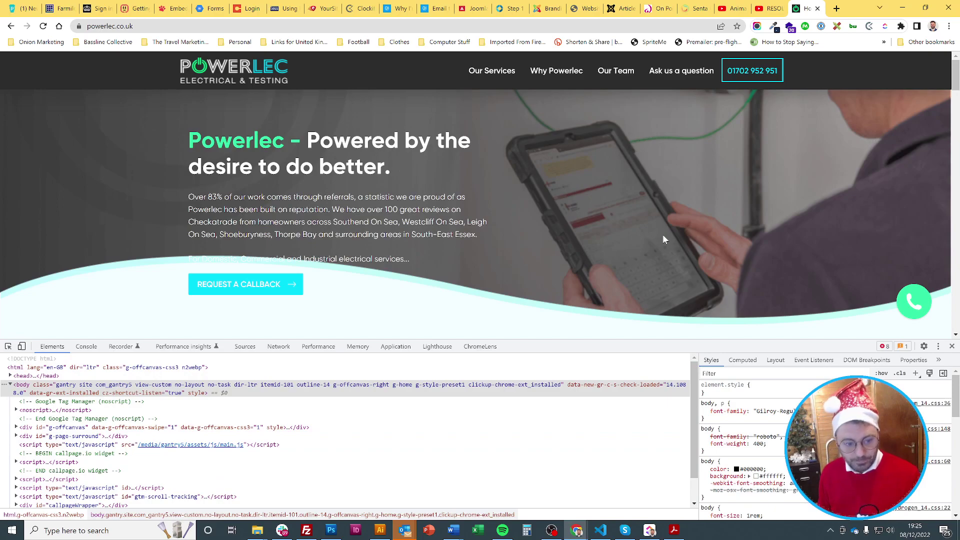
key("ctrl+shift+p")
type("screenshot")
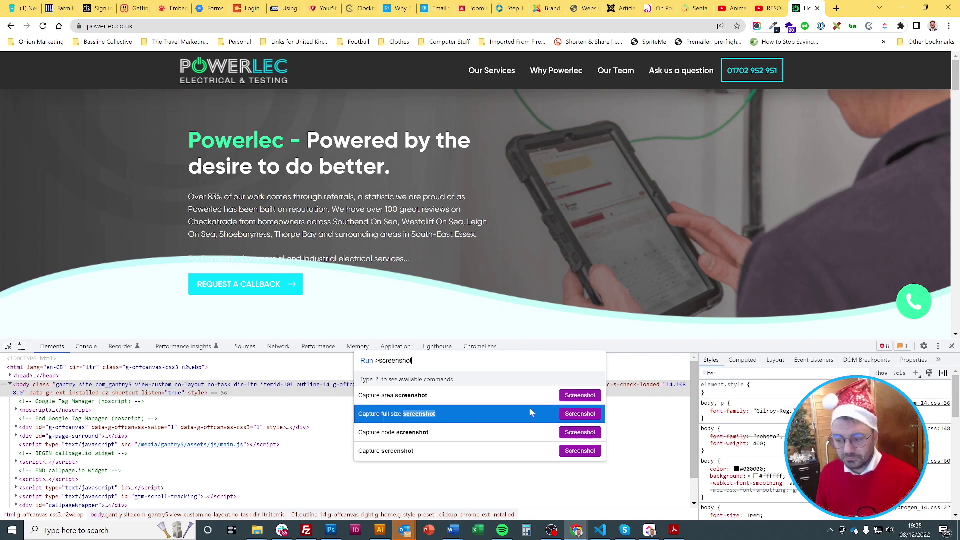
left_click(578, 416)
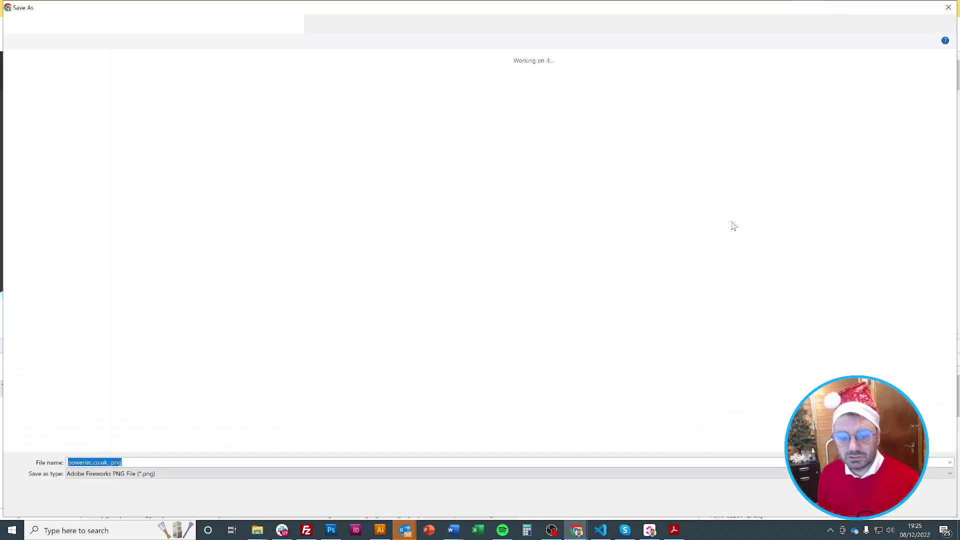
key("Return")
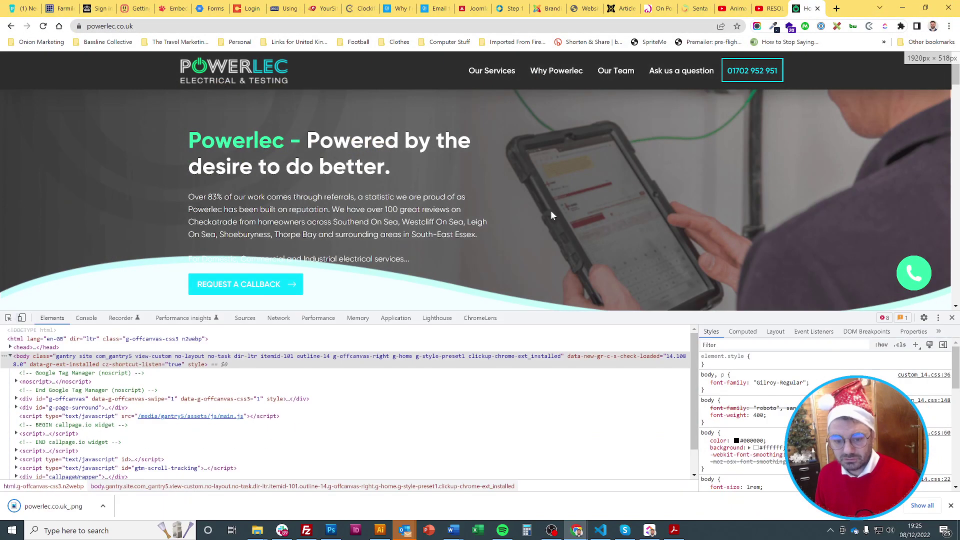
Open the saved powerlec.co.uk_.png, check the captured page from header to footer, and close the image.
left_click(60, 507)
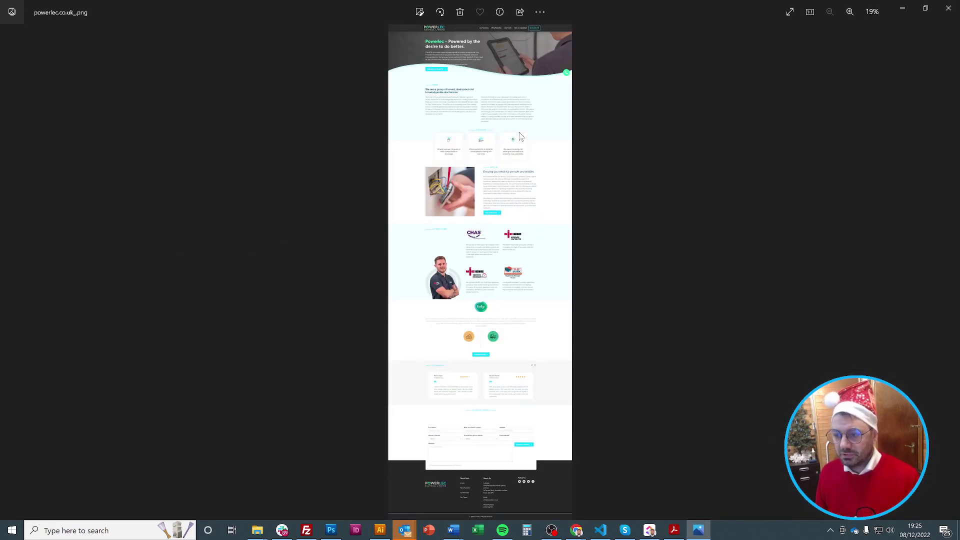
scroll(514, 96, "up", 4)
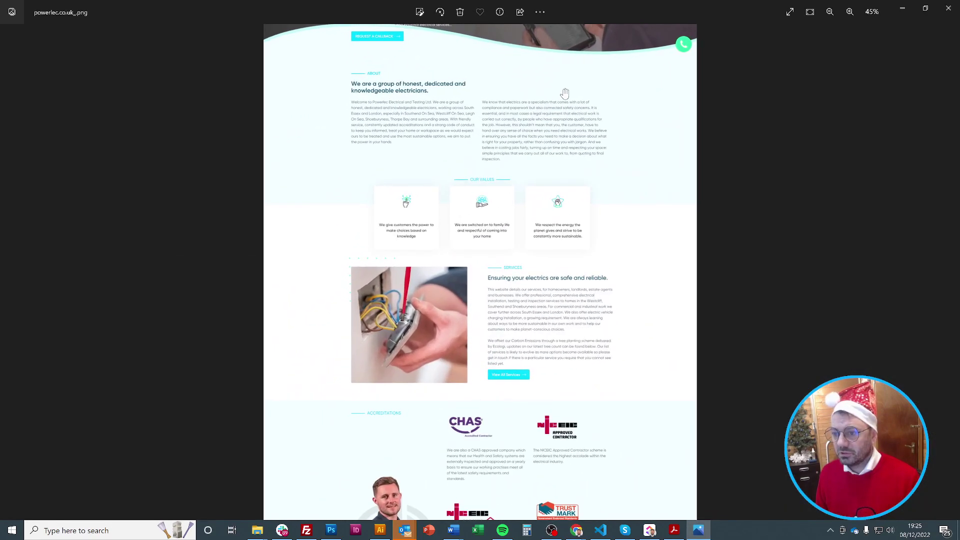
scroll(614, 301, "up", 2)
scroll(564, 127, "down", 5)
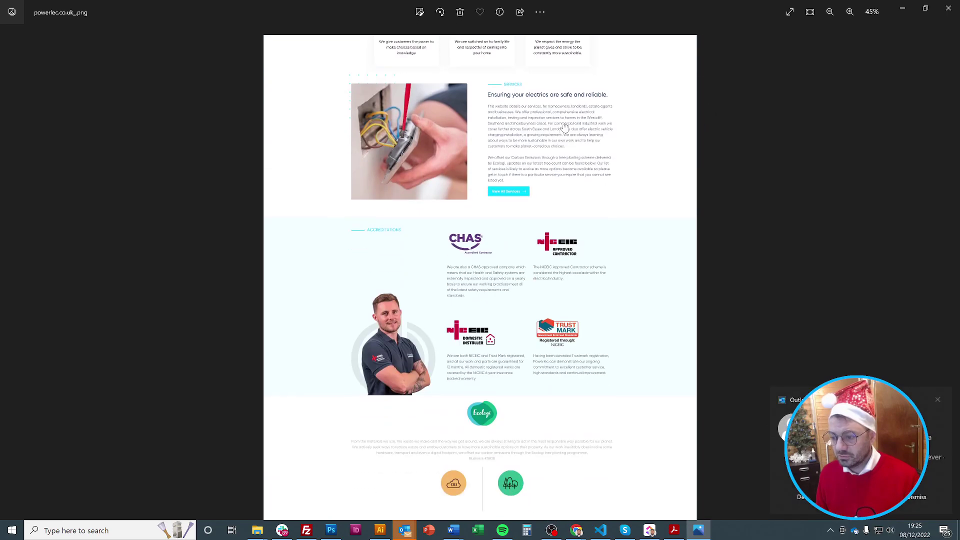
scroll(565, 128, "down", 7)
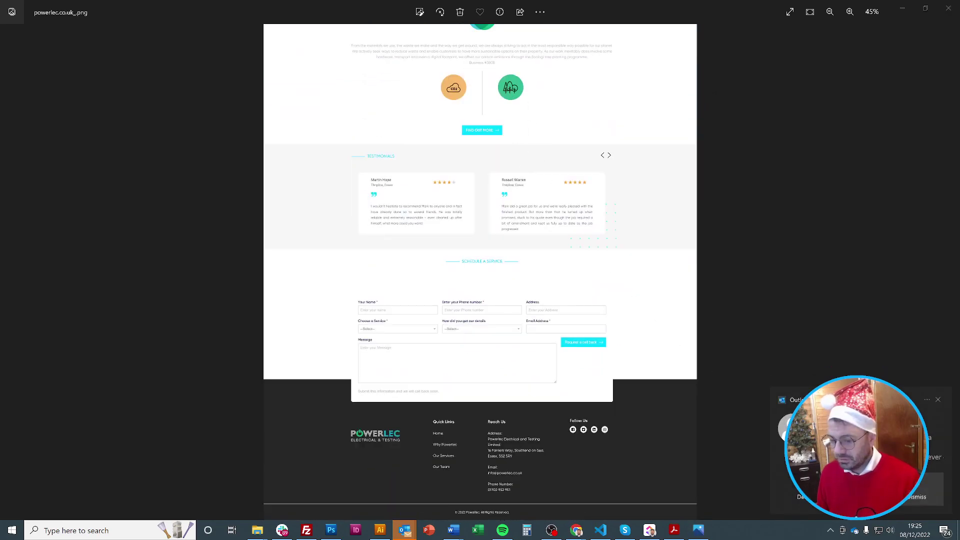
left_click(949, 8)
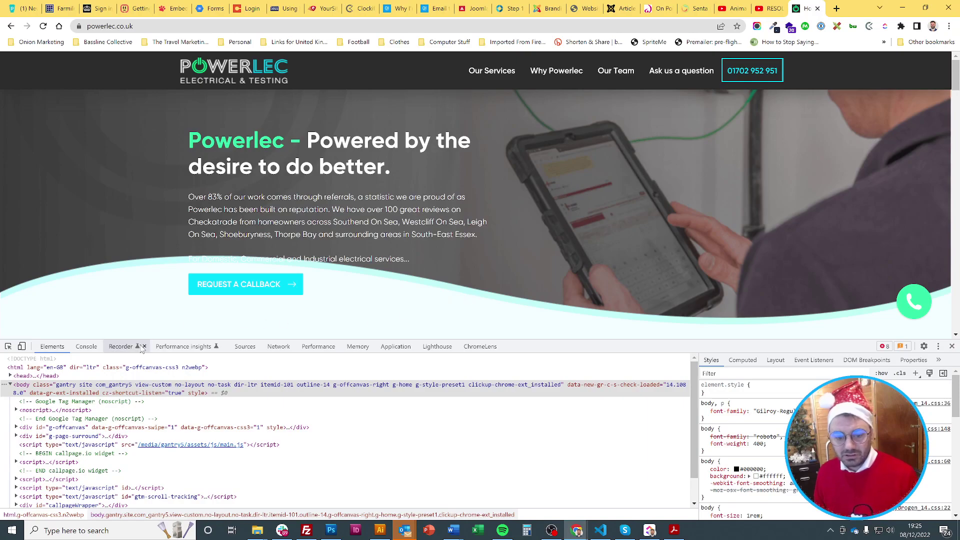
Emulate the Pixel 5 mobile view, run the "Capture full size screenshot" command, and save the capture as powerlec.co.uk_(Pixel 5).png.
left_click(22, 346)
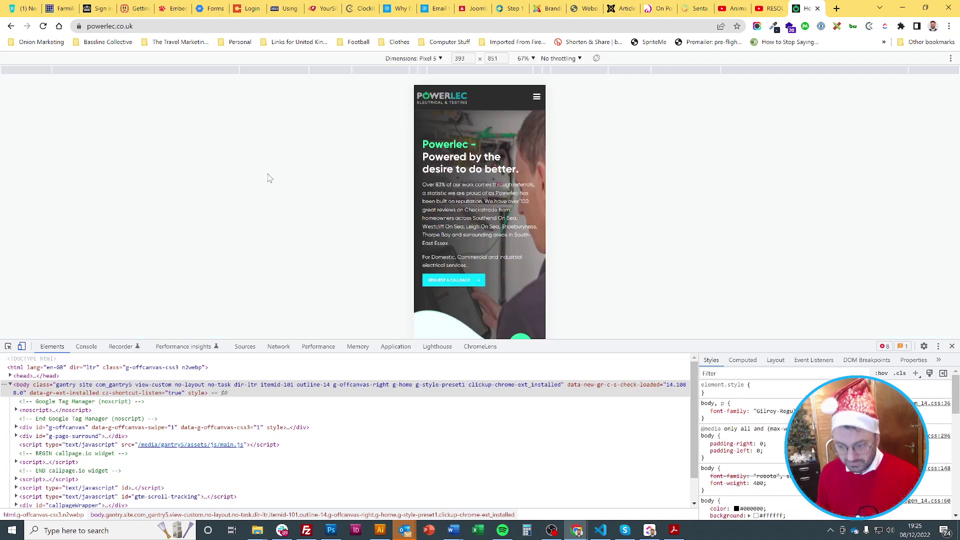
key("ctrl+shift+p")
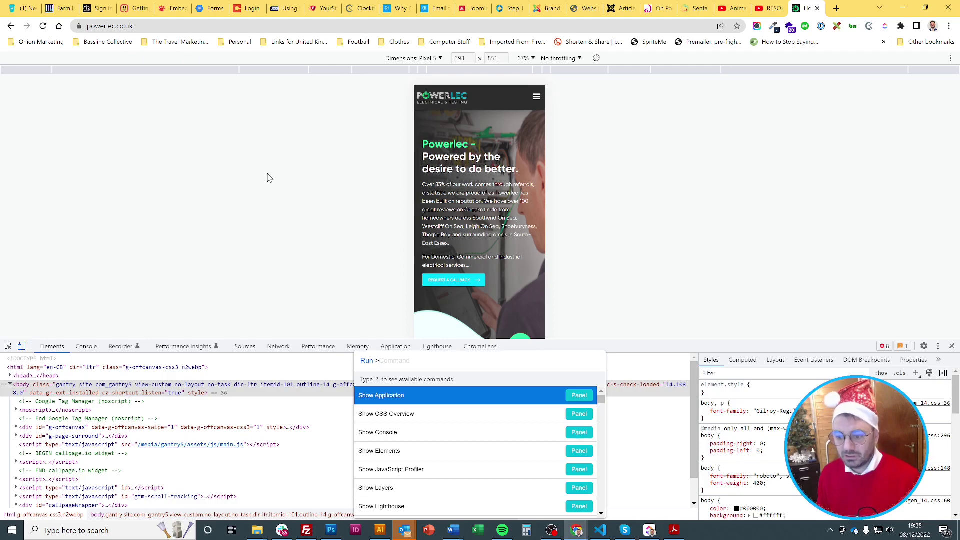
type("scre")
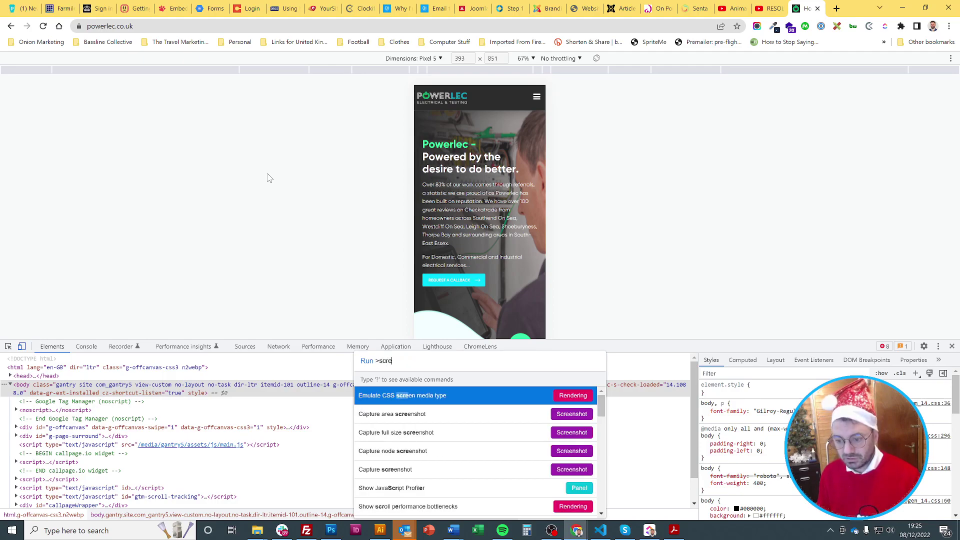
type("enshot")
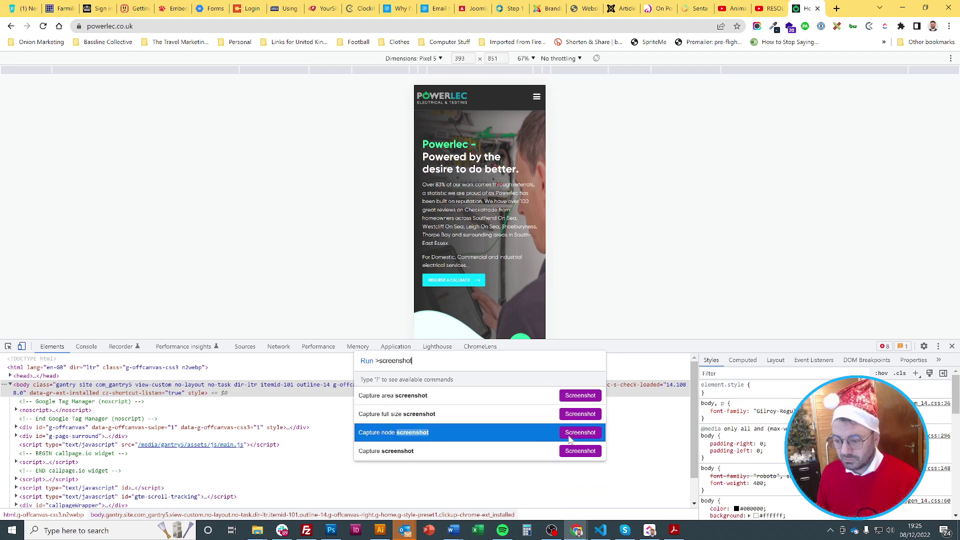
left_click(580, 414)
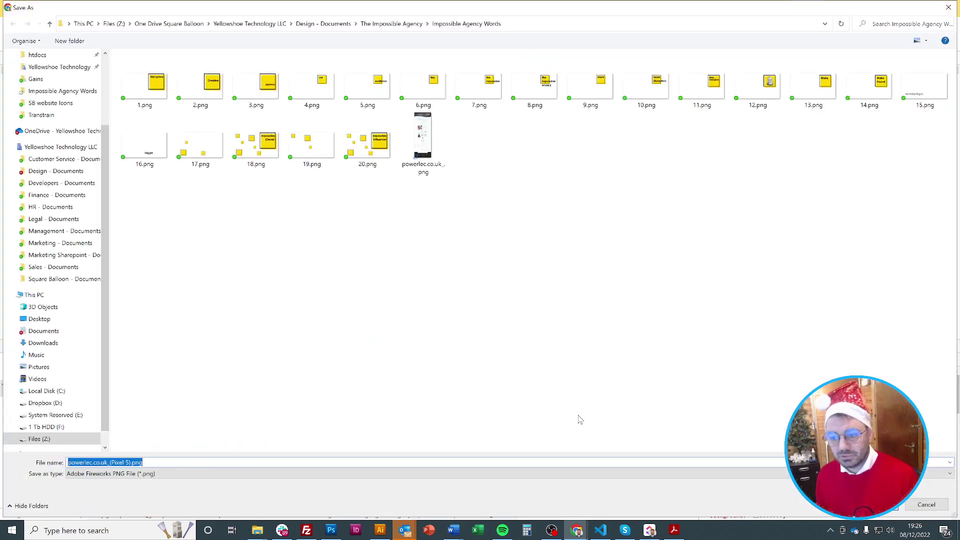
key("Return")
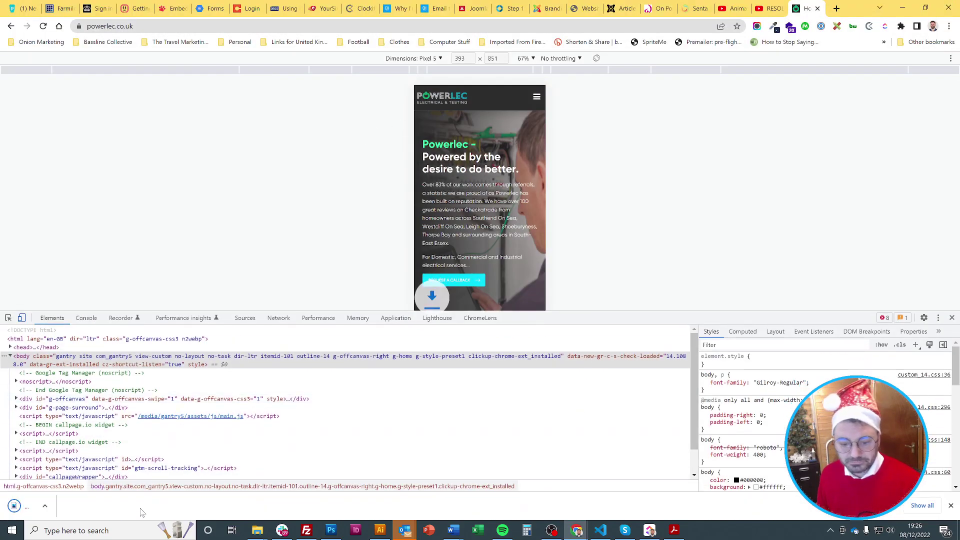
Open the saved powerlec.co.uk_(Pixel 5).png, check the mobile capture from the hero section down to the Ecologi section, and close the image.
left_click(33, 501)
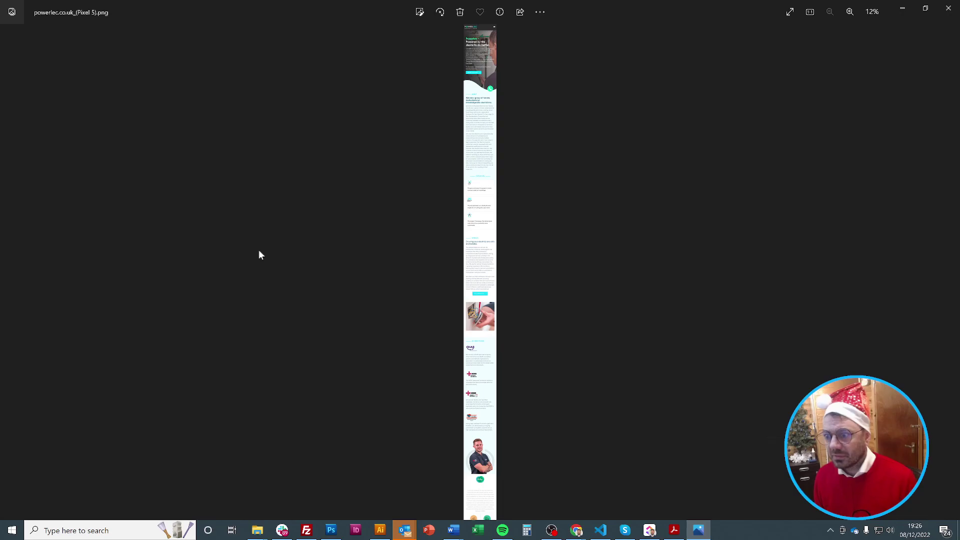
scroll(482, 235, "up", 5)
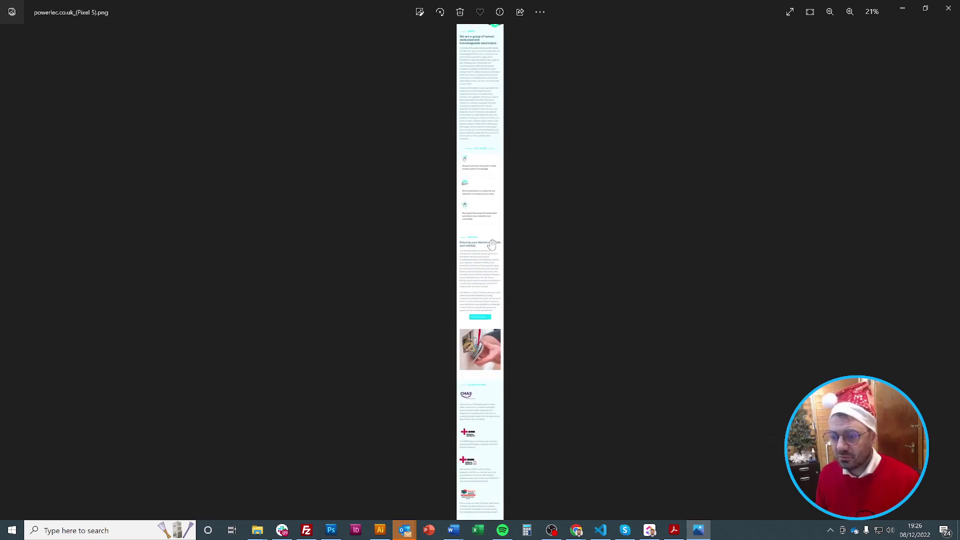
scroll(480, 160, "up", 10)
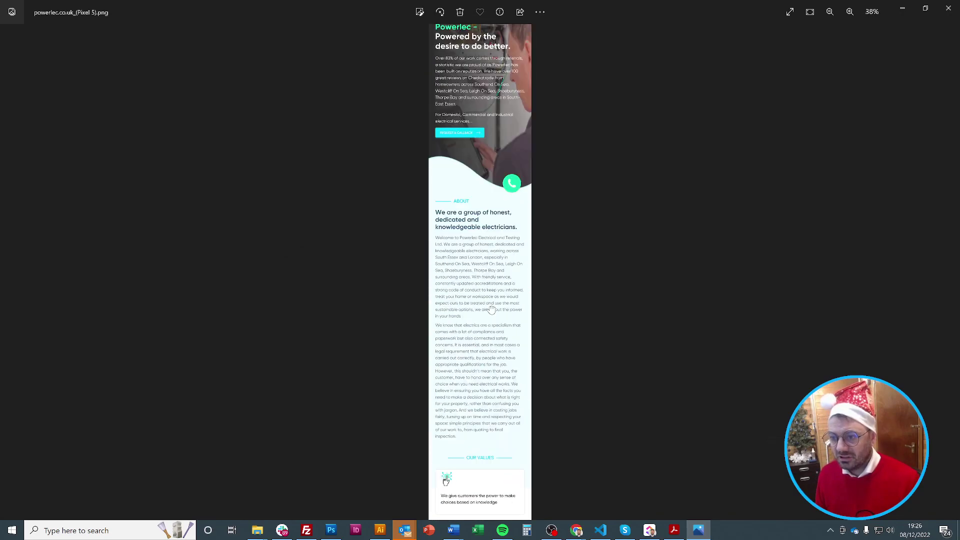
scroll(494, 349, "down", 10)
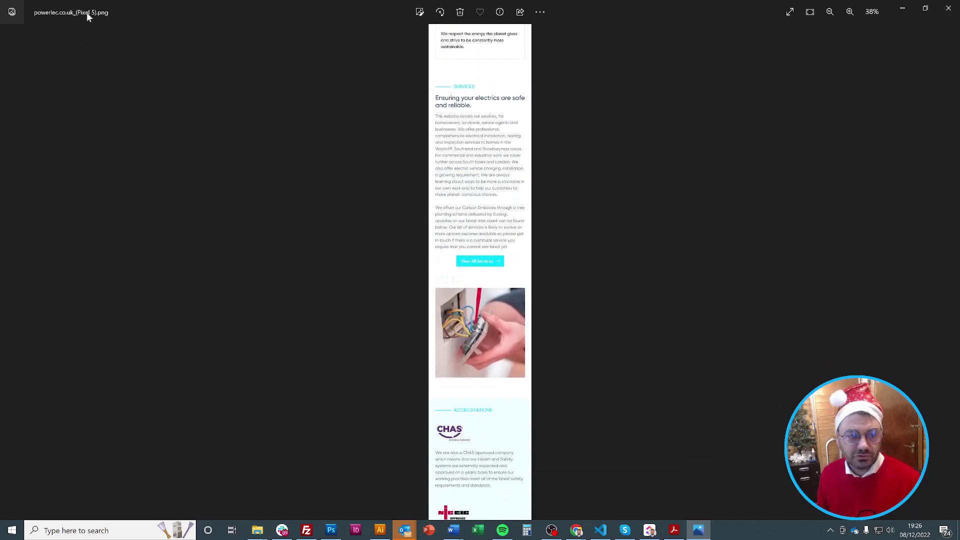
scroll(488, 458, "down", 1)
scroll(488, 458, "down", 10)
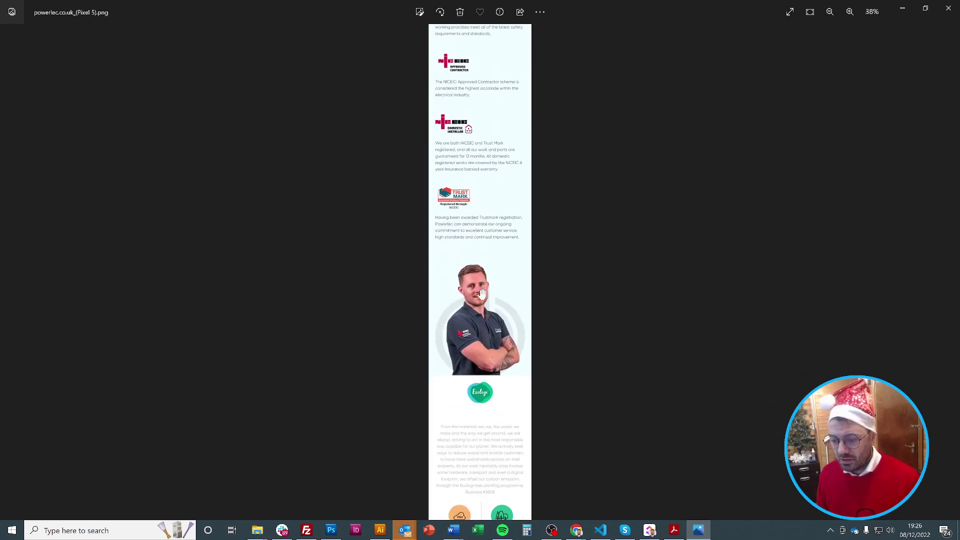
scroll(488, 373, "down", 4)
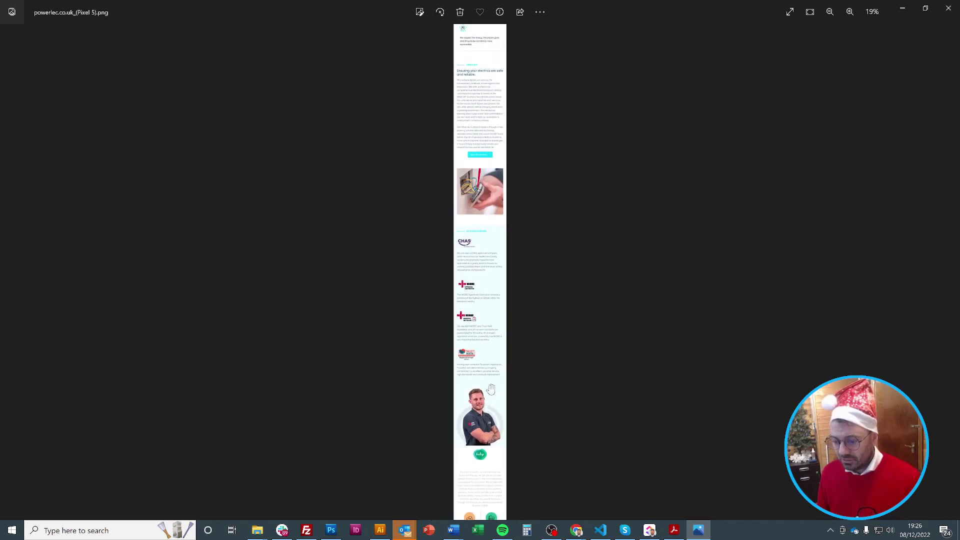
scroll(485, 87, "up", 5)
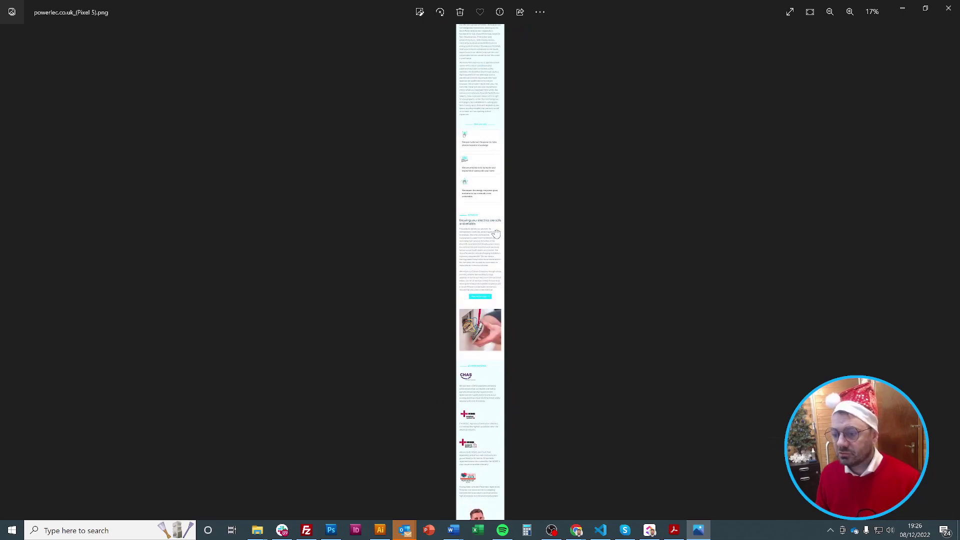
left_click(950, 9)
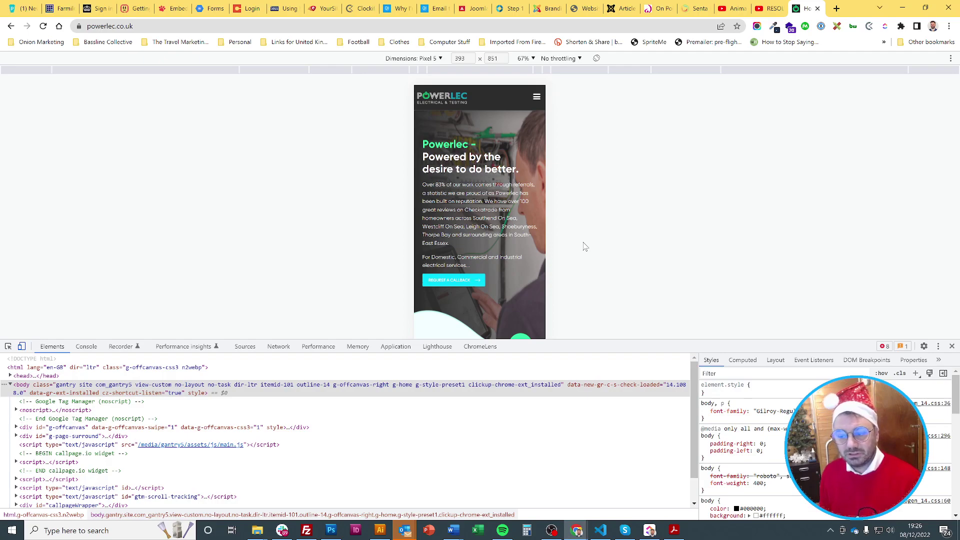
Turn off mobile device emulation, close the developer tools, and return to the start of the Powerlec home page.
left_click(22, 348)
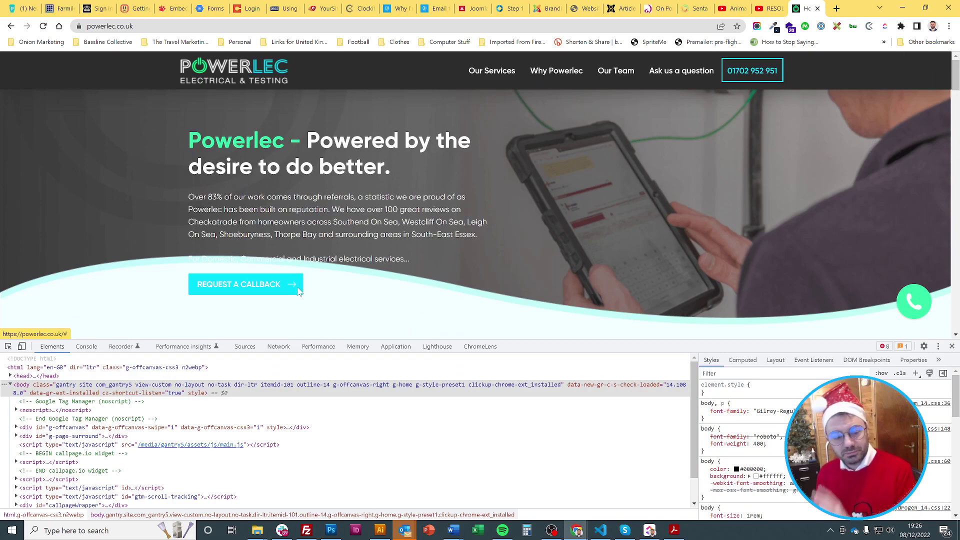
scroll(374, 244, "down", 3)
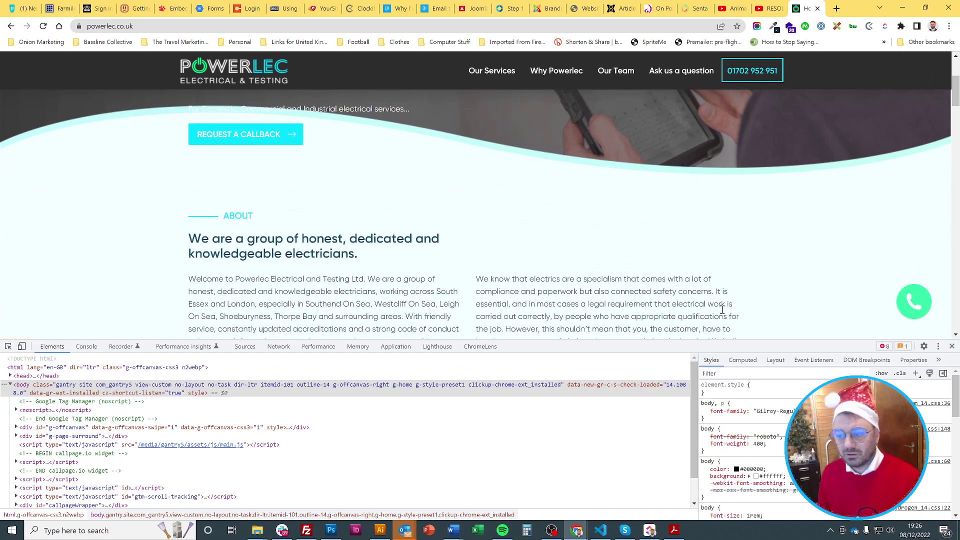
left_click(952, 347)
scroll(760, 370, "up", 5)
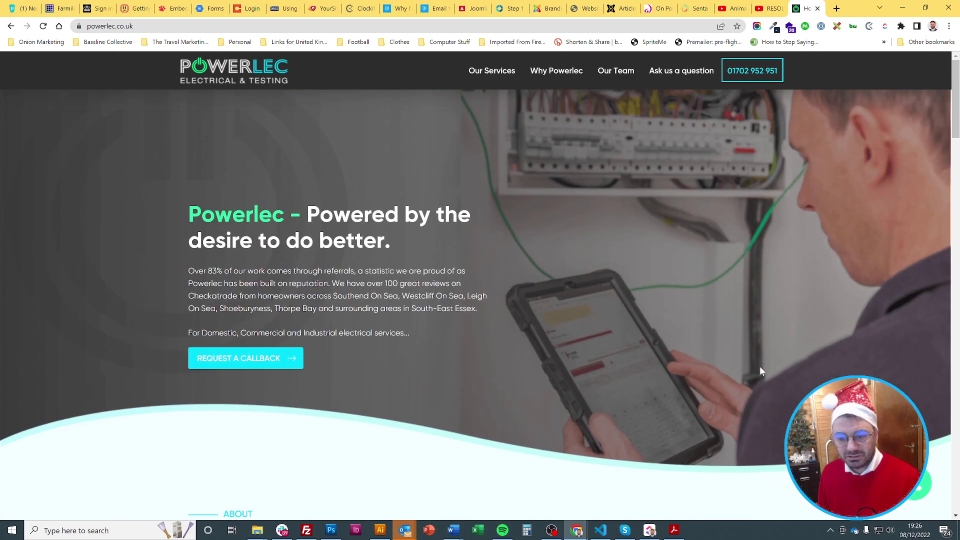